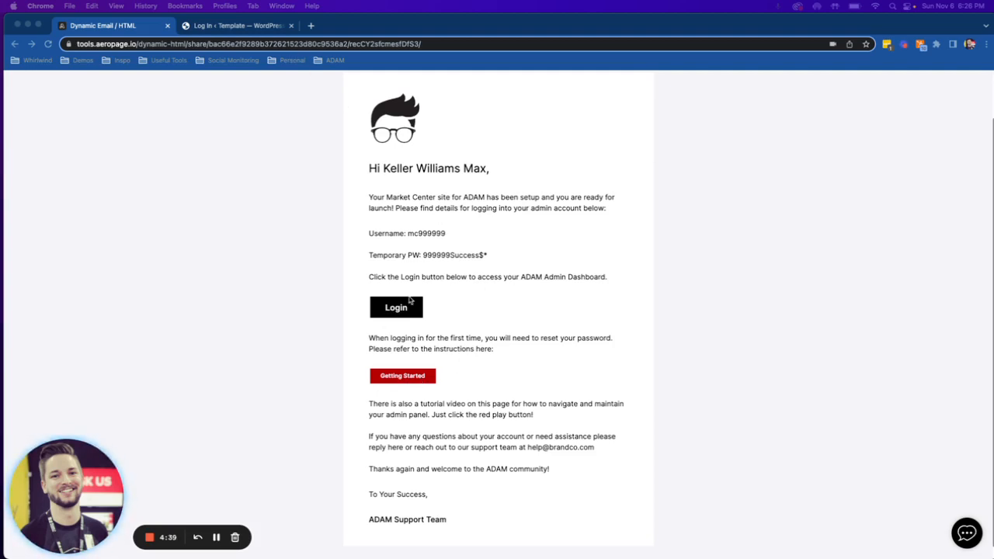
Switch to the 'Log In ‹ Template' browser tab showing the office's WordPress login page.
left_click(250, 27)
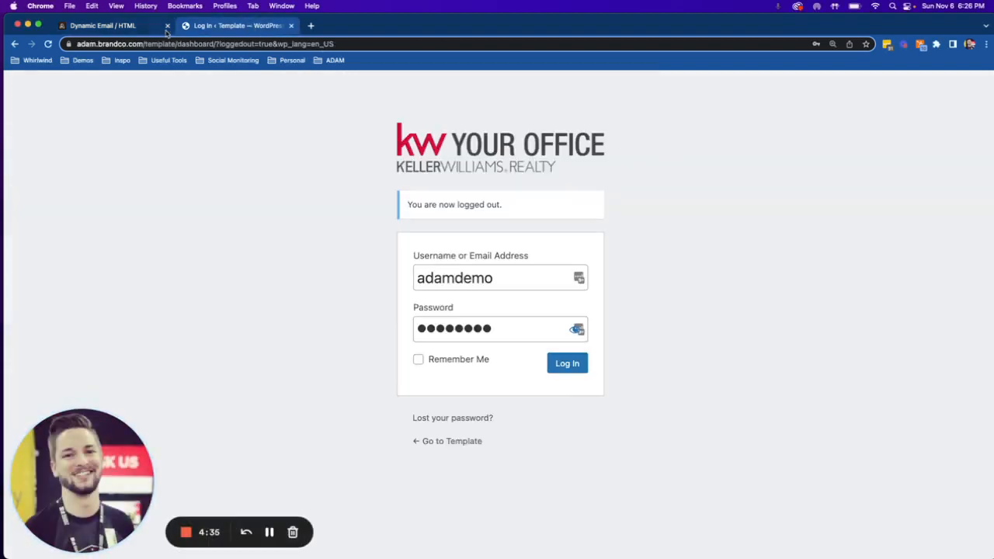
Bookmark the office login page on the bookmarks bar and log in to WordPress.
left_click_drag(68, 45, 379, 66)
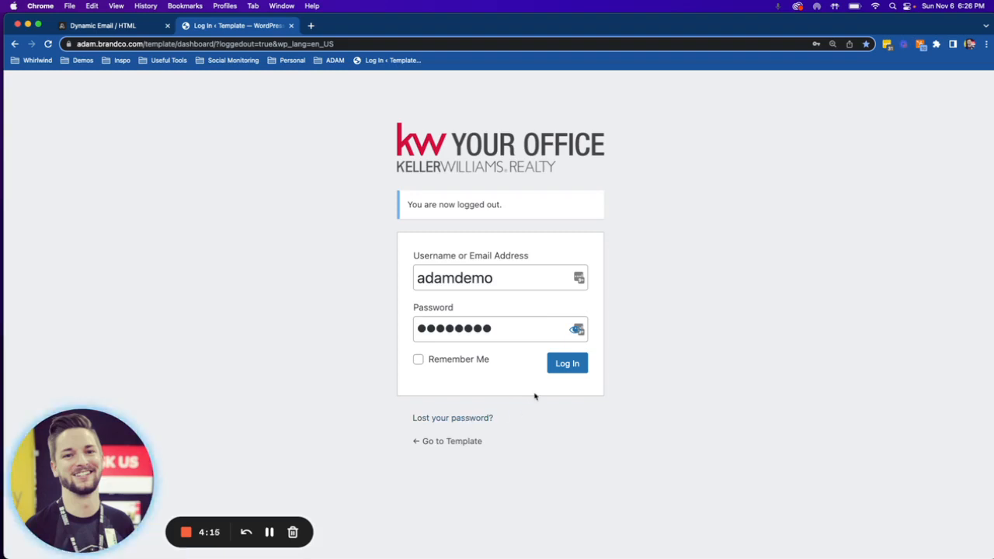
left_click(566, 366)
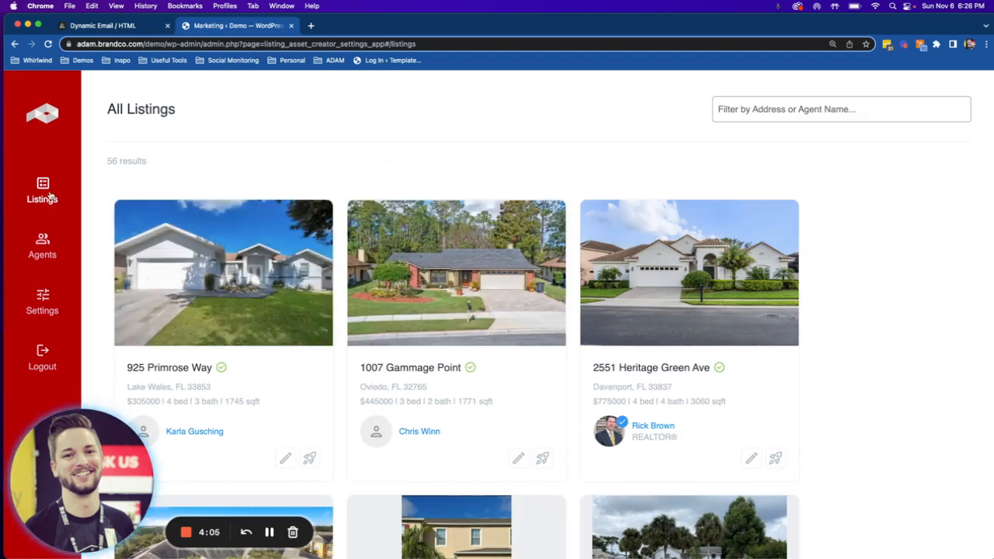
scroll(337, 223, "down", 5)
scroll(536, 251, "up", 5)
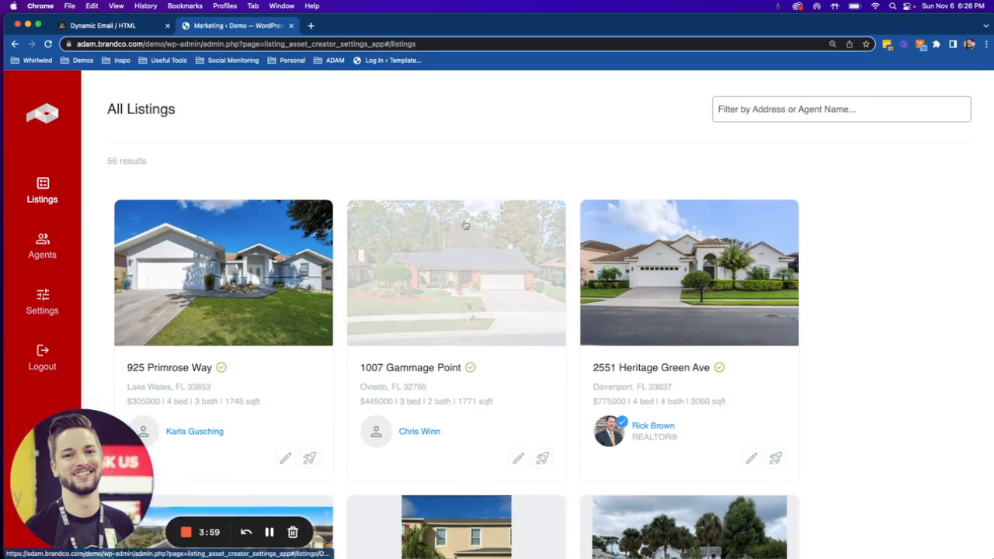
scroll(485, 222, "down", 3)
scroll(483, 213, "up", 3)
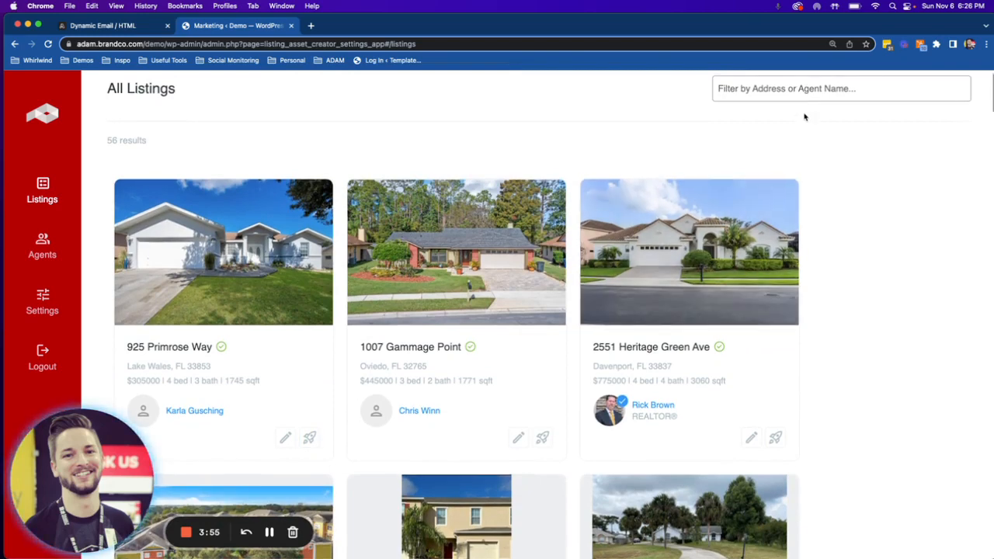
left_click(805, 90)
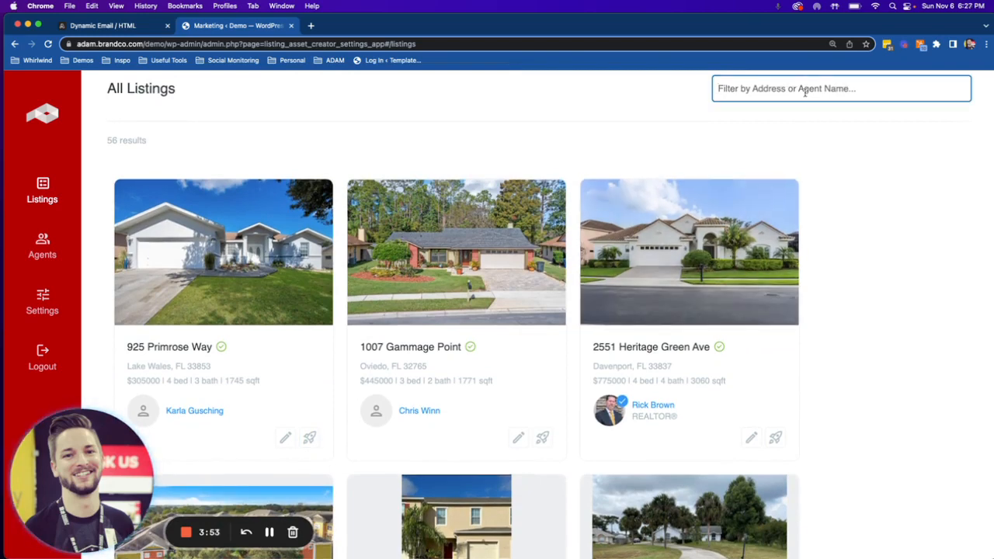
type("2552")
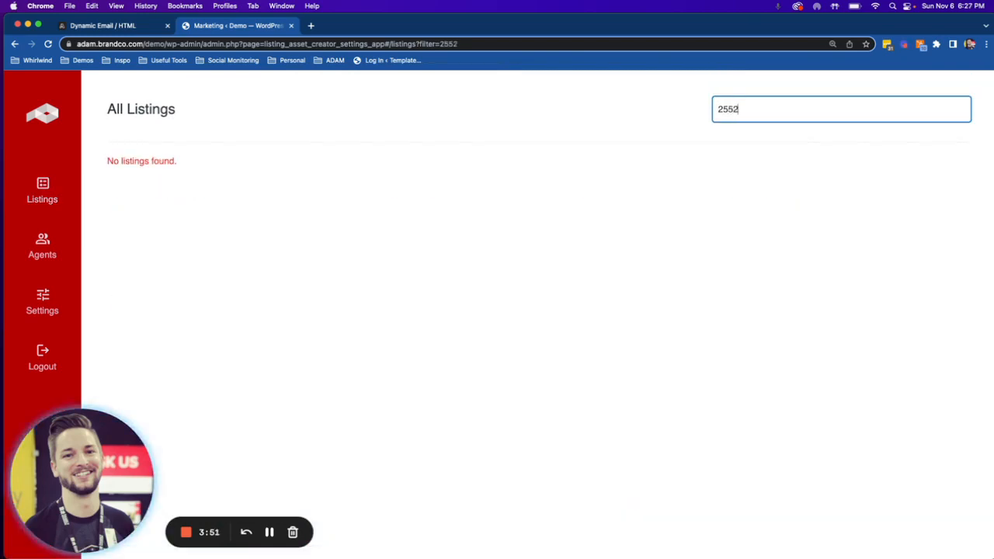
key("BackSpace")
type("1")
key("BackSpace")
key("BackSpace")
key("BackSpace")
key("BackSpace")
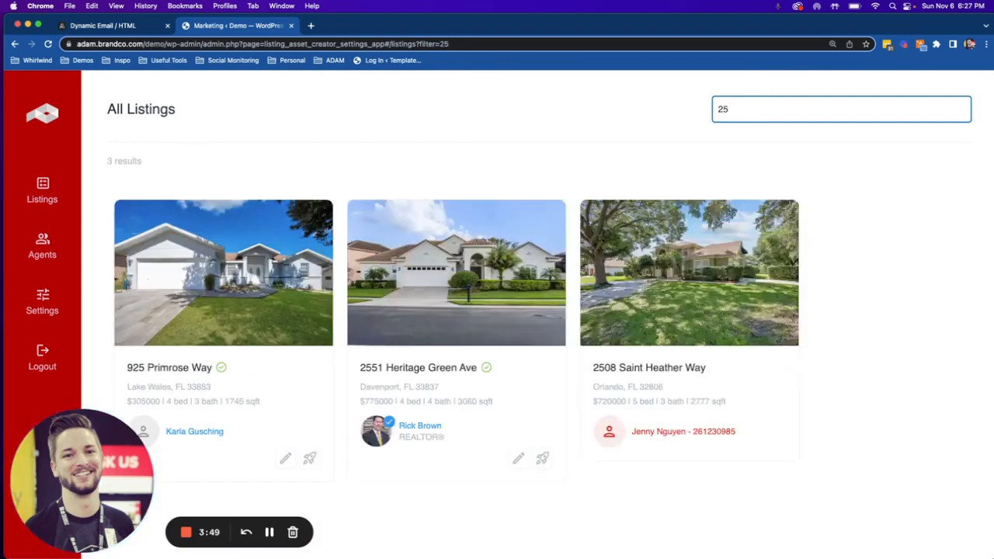
left_click(497, 156)
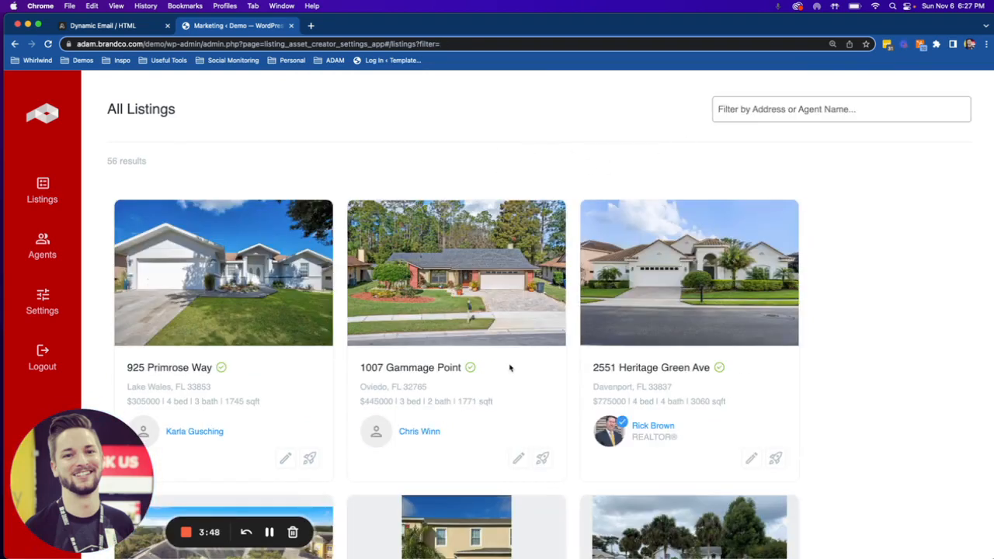
left_click(309, 458)
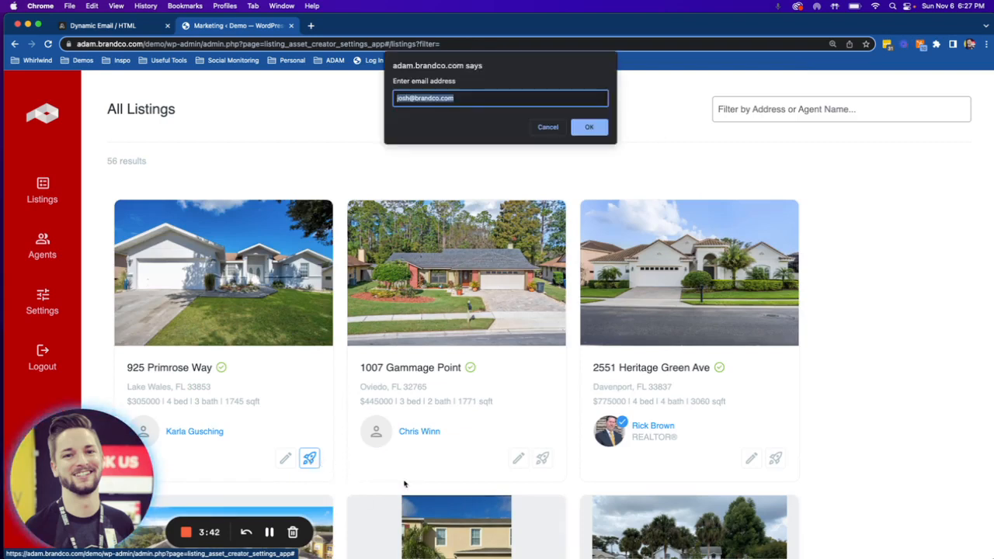
type("jo")
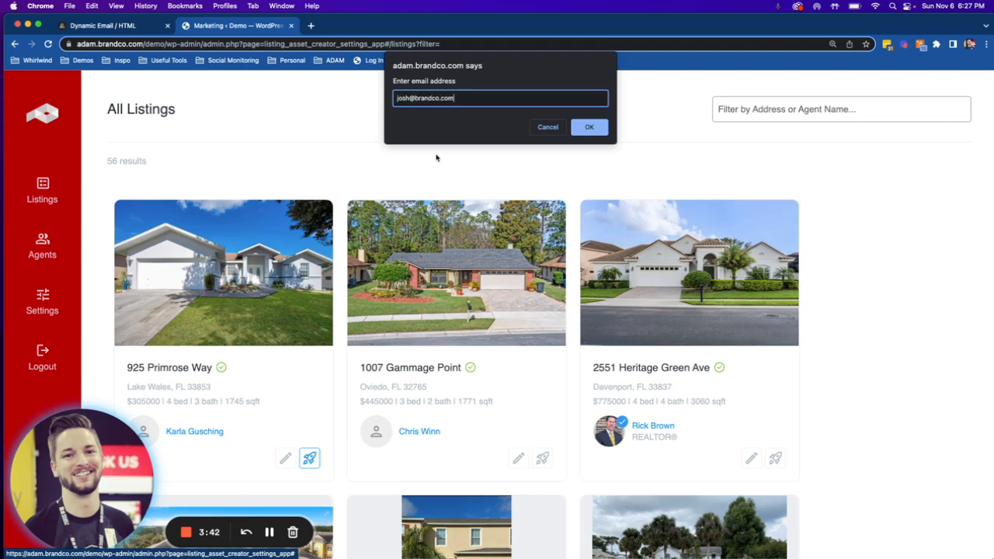
key("BackSpace")
key("BackSpace")
key("BackSpace")
key("BackSpace")
key("BackSpace")
key("BackSpace")
key("BackSpace")
key("BackSpace")
key("BackSpace")
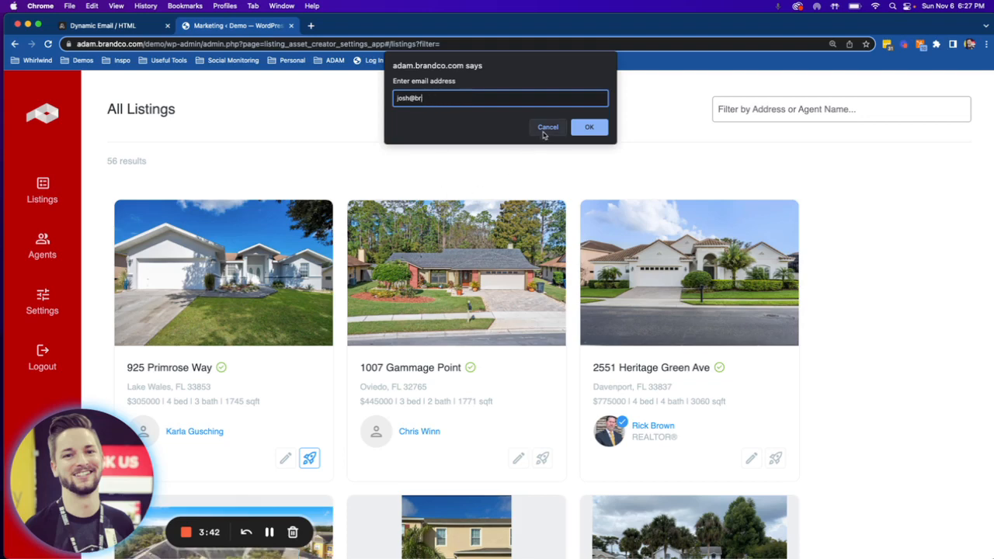
key("BackSpace")
key("BackSpace")
key("BackSpace")
key("BackSpace")
key("BackSpace")
left_click(547, 127)
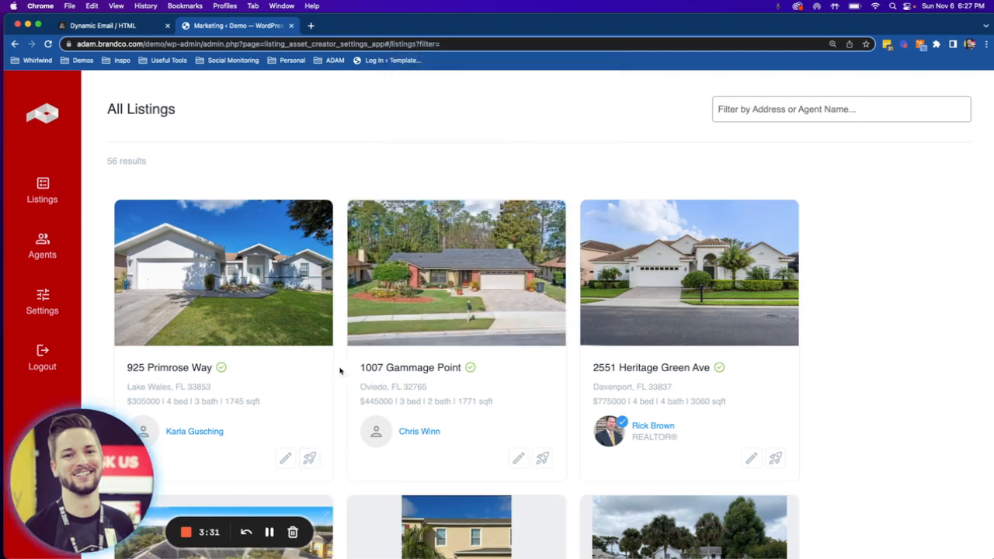
left_click(286, 459)
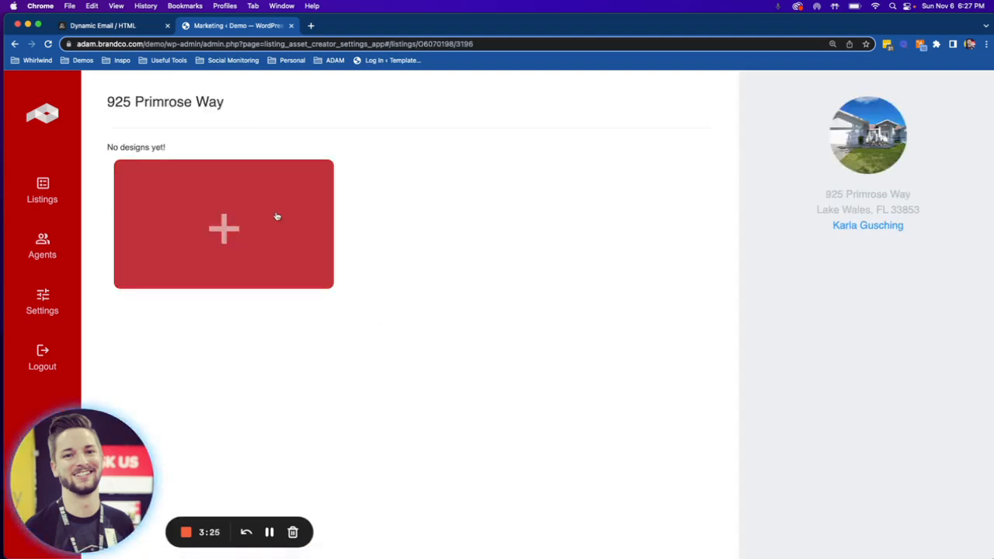
left_click(233, 239)
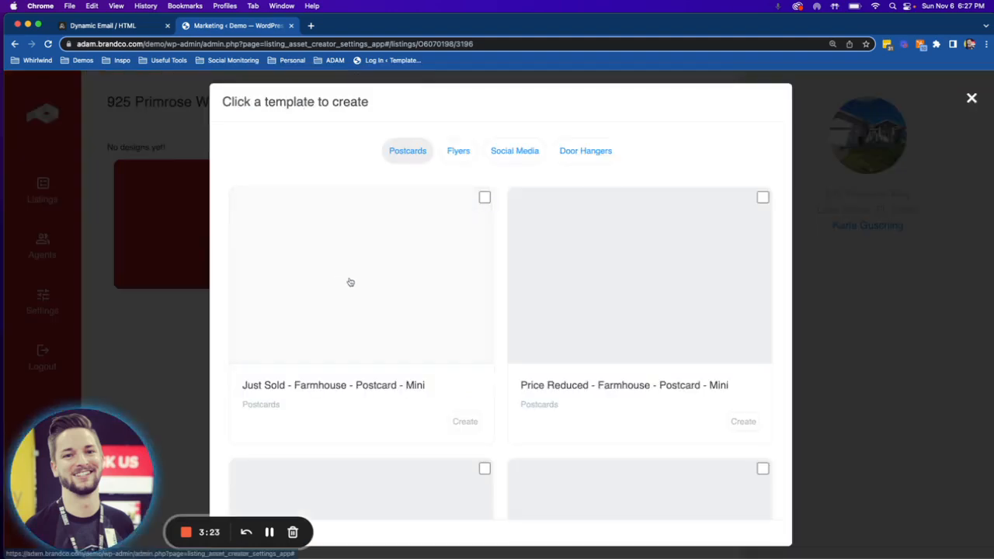
scroll(556, 244, "down", 3)
scroll(556, 244, "down", 5)
scroll(554, 240, "up", 10)
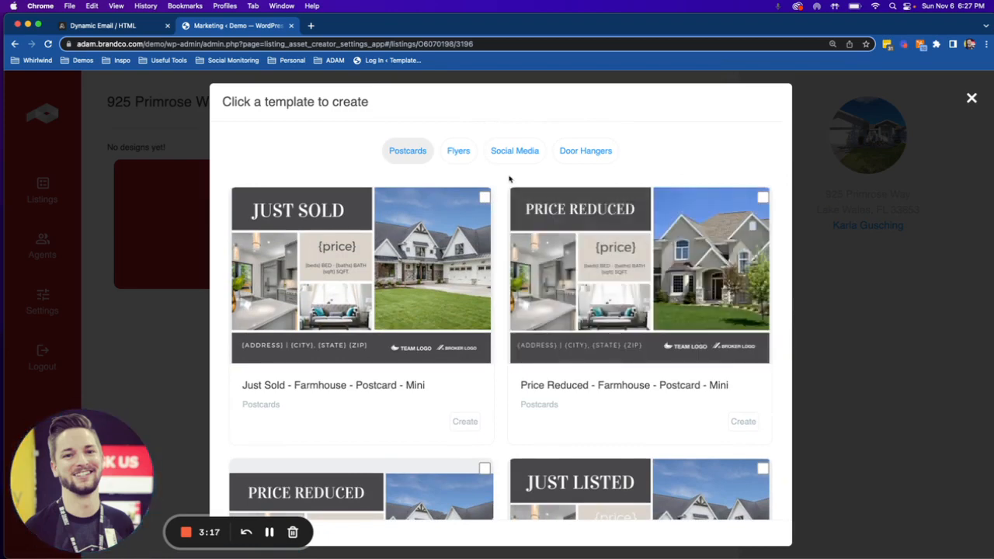
left_click(485, 197)
left_click(722, 105)
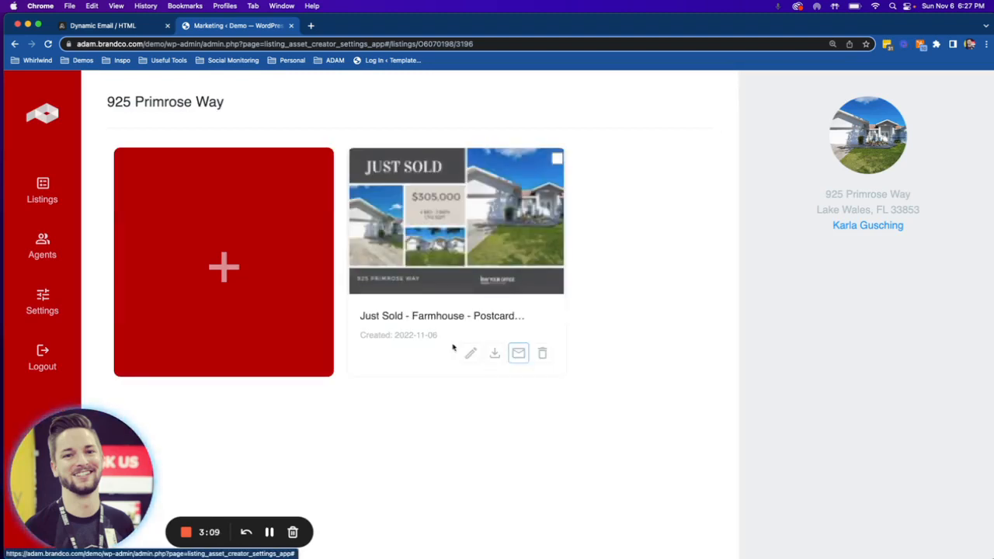
left_click(32, 252)
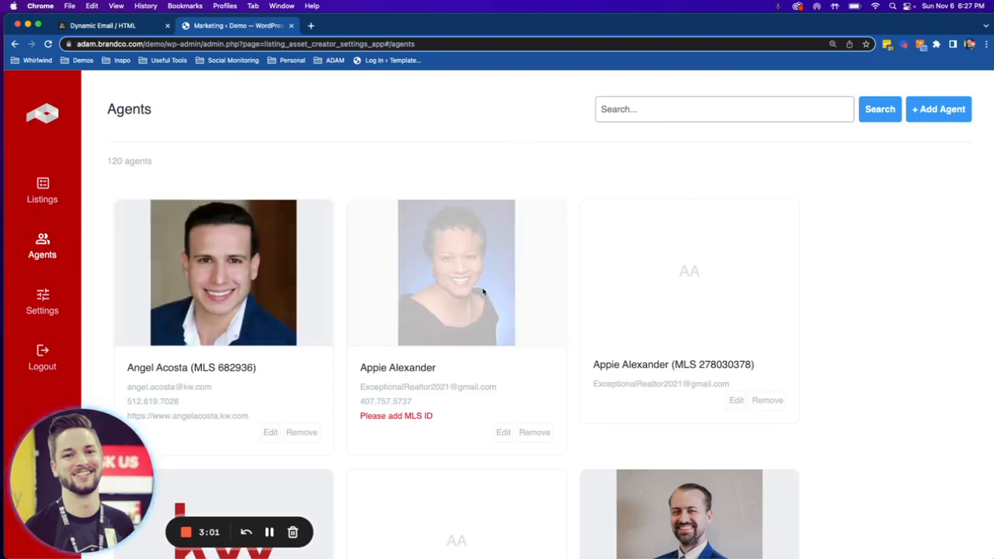
Check the first agent's Receive Emails (On) and Preferred Style options, close unsaved, then view Settings.
left_click(269, 432)
scroll(439, 218, "down", 5)
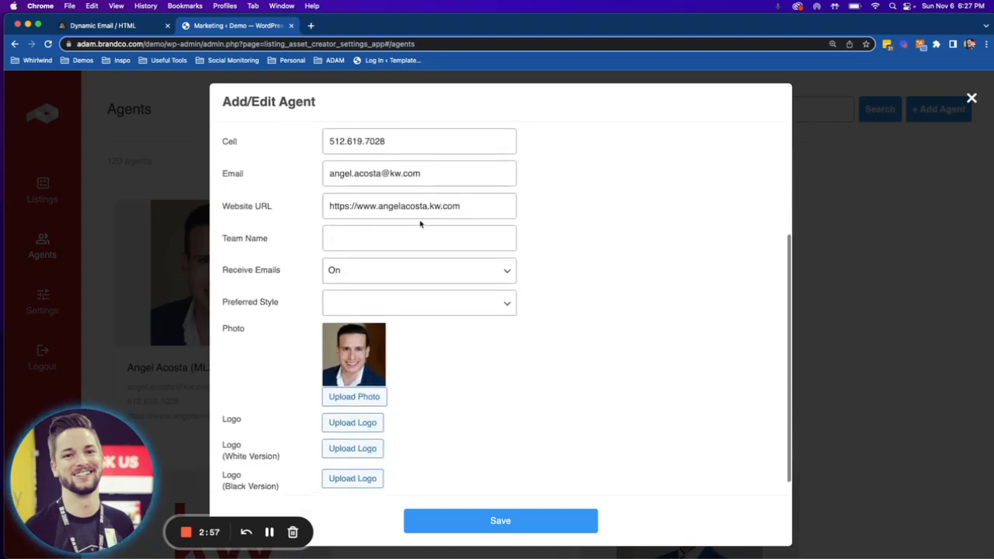
scroll(412, 216, "up", 5)
scroll(411, 220, "down", 5)
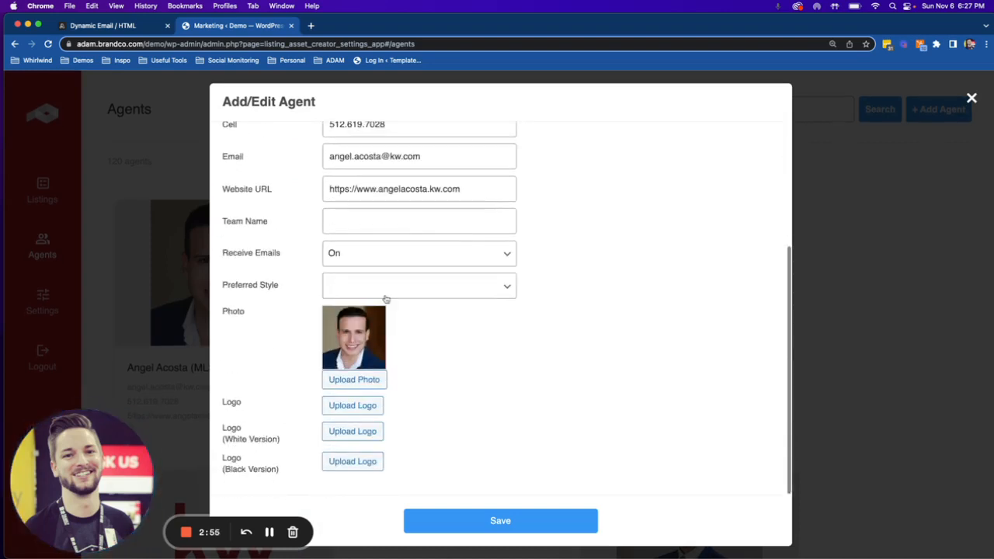
left_click(426, 261)
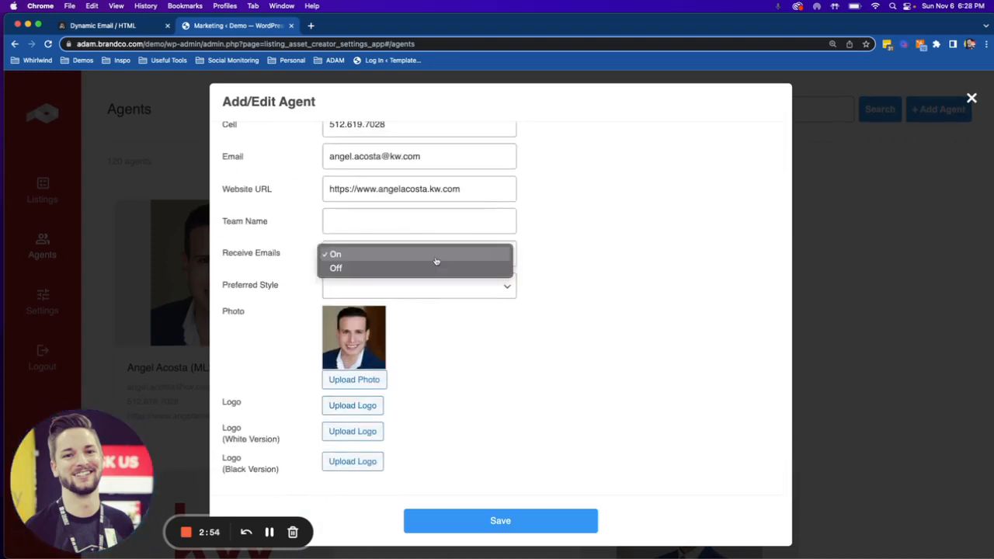
left_click(543, 275)
left_click(486, 287)
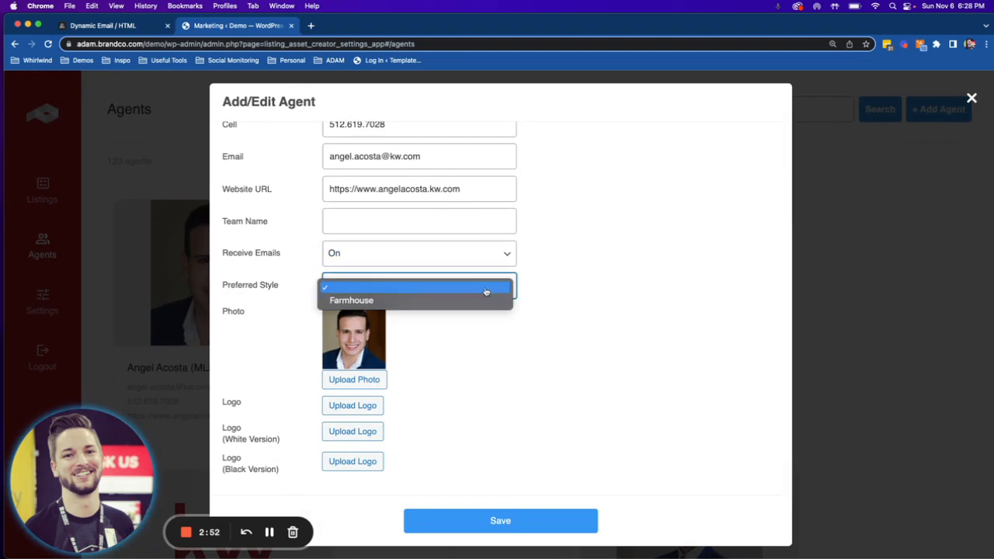
left_click(558, 350)
left_click(972, 98)
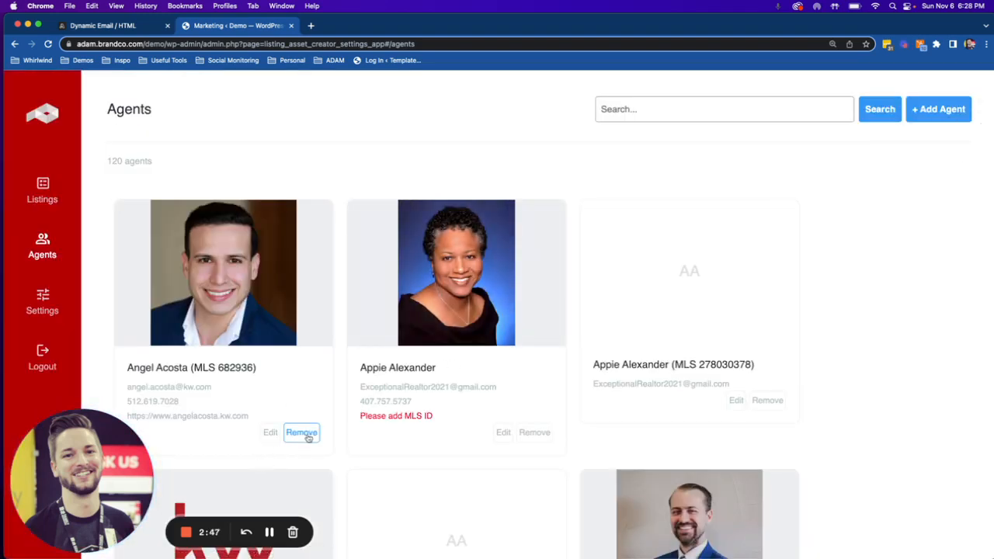
left_click(45, 308)
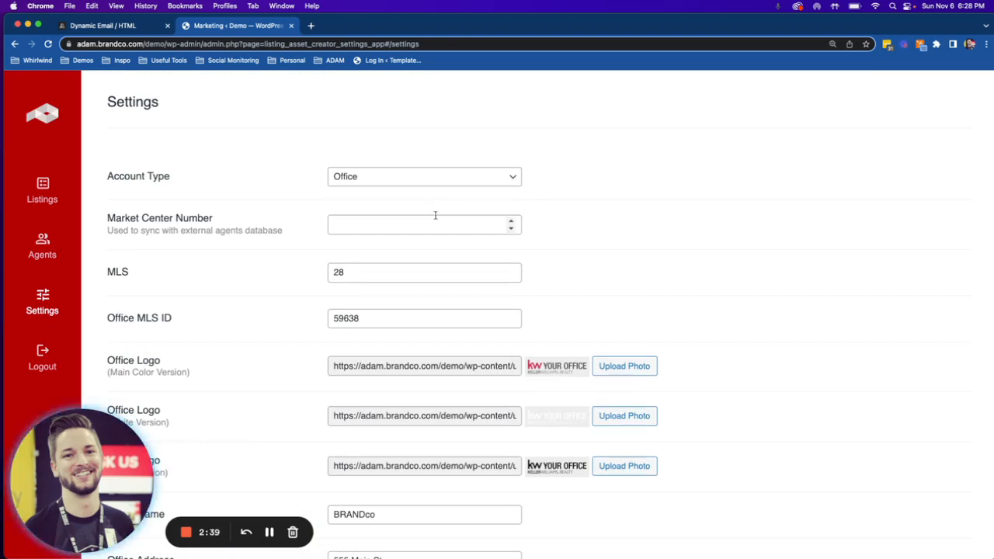
scroll(439, 214, "down", 5)
scroll(439, 218, "down", 6)
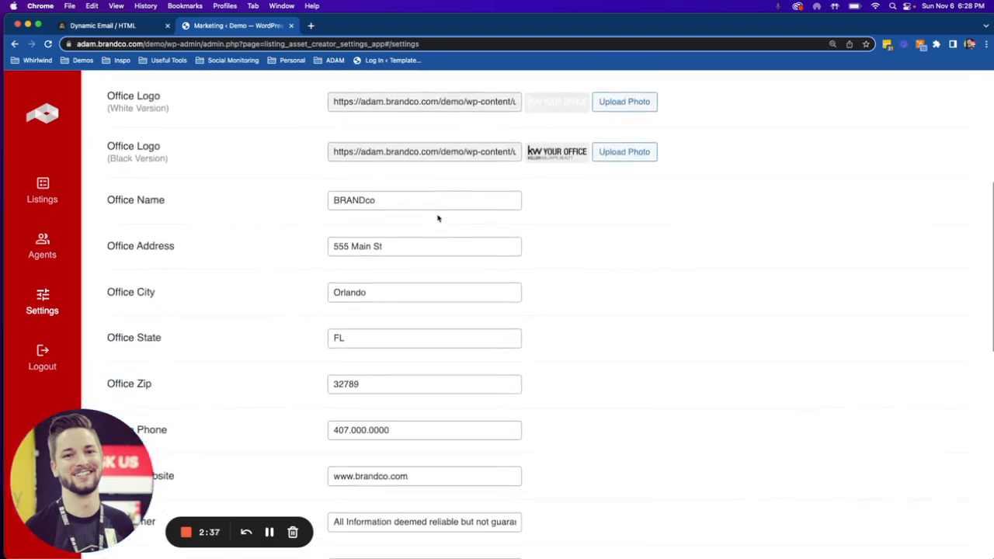
scroll(437, 215, "down", 3)
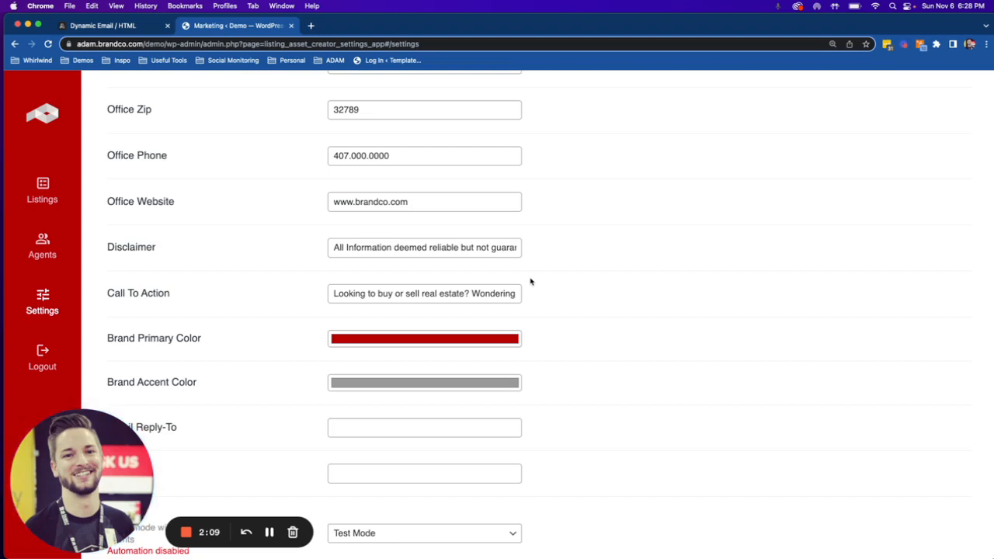
scroll(536, 291, "down", 3)
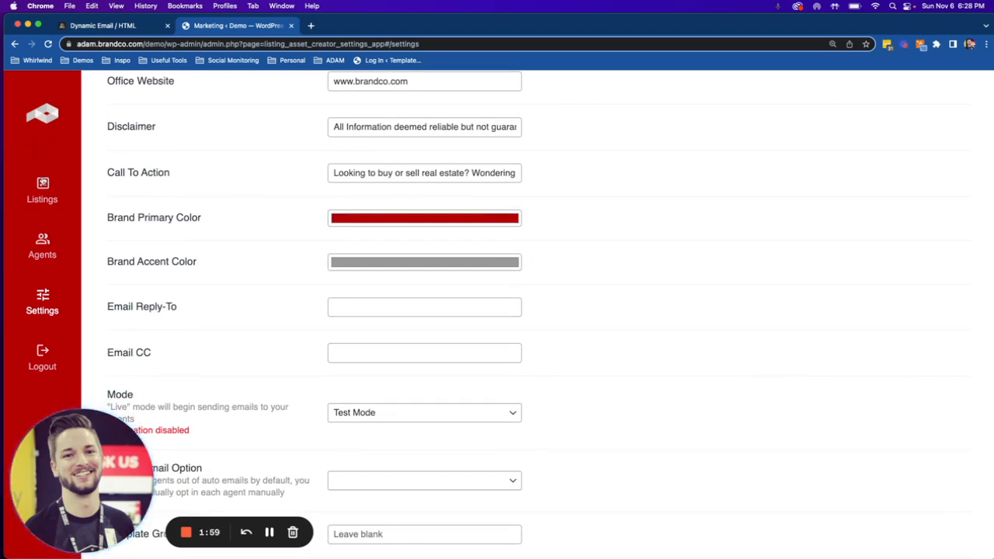
left_click(514, 219)
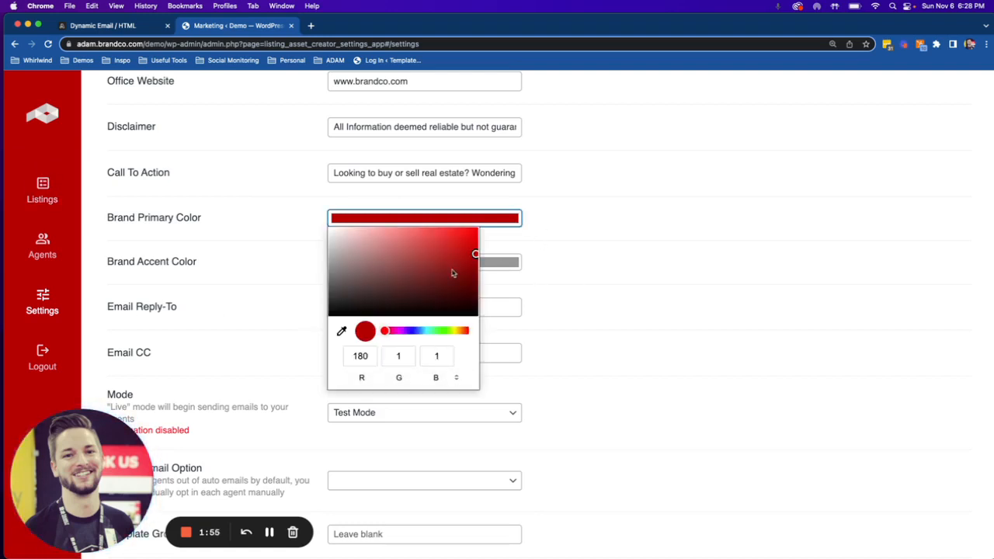
left_click(457, 378)
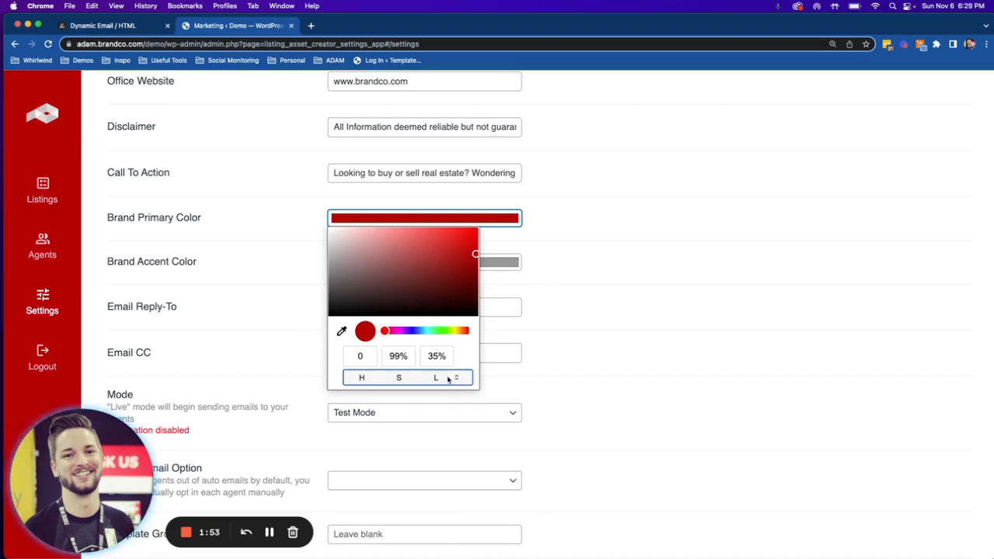
left_click(455, 378)
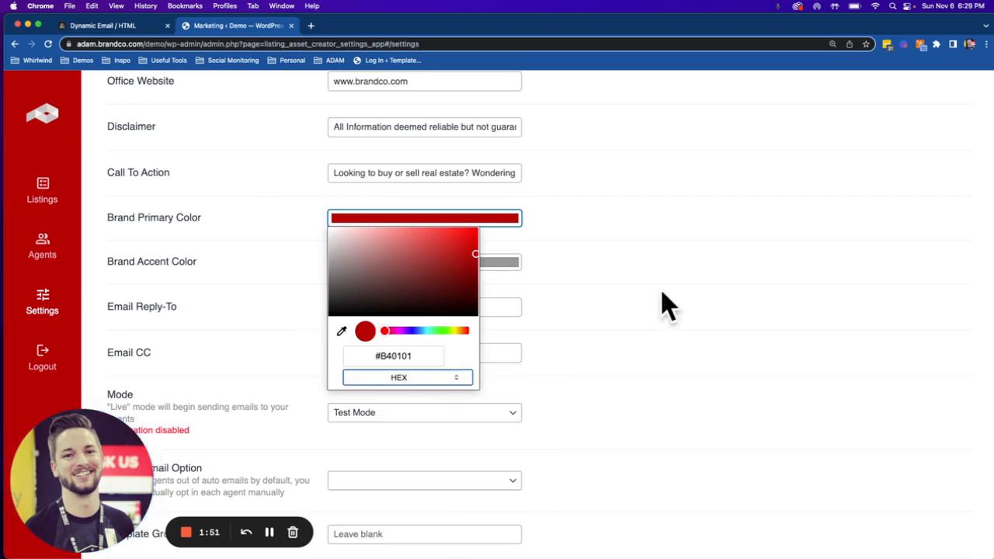
left_click(639, 259)
scroll(535, 260, "down", 3)
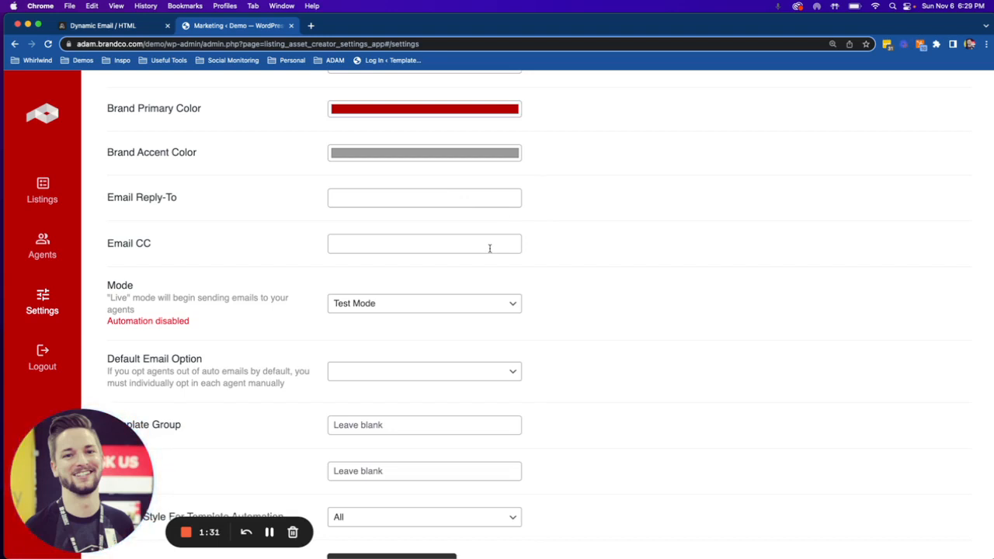
scroll(508, 285, "down", 3)
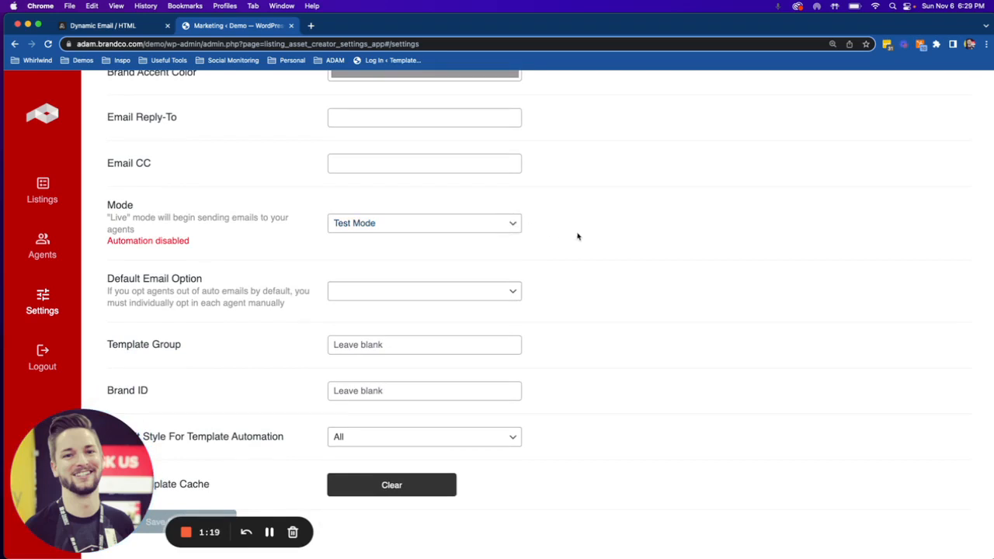
left_click(516, 293)
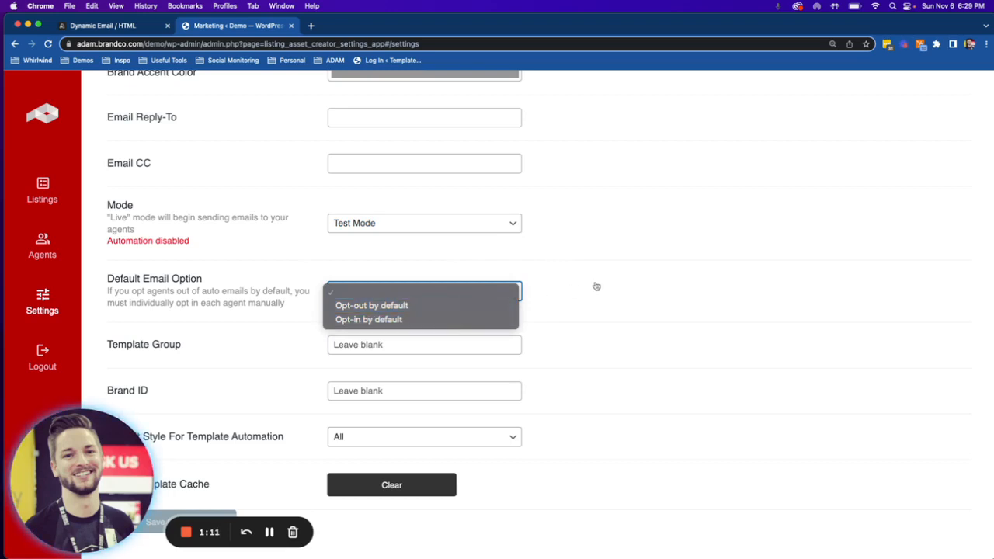
left_click(483, 295)
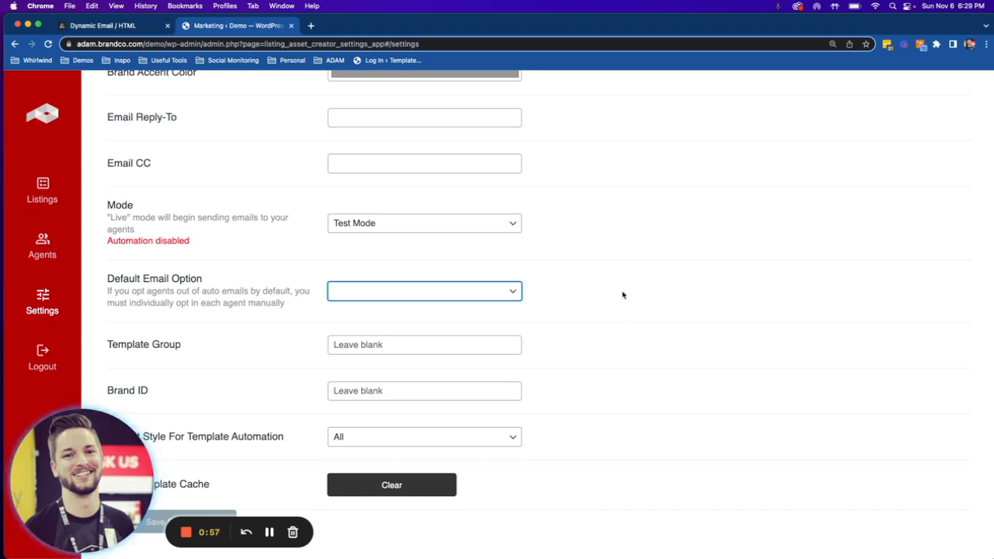
left_click(515, 292)
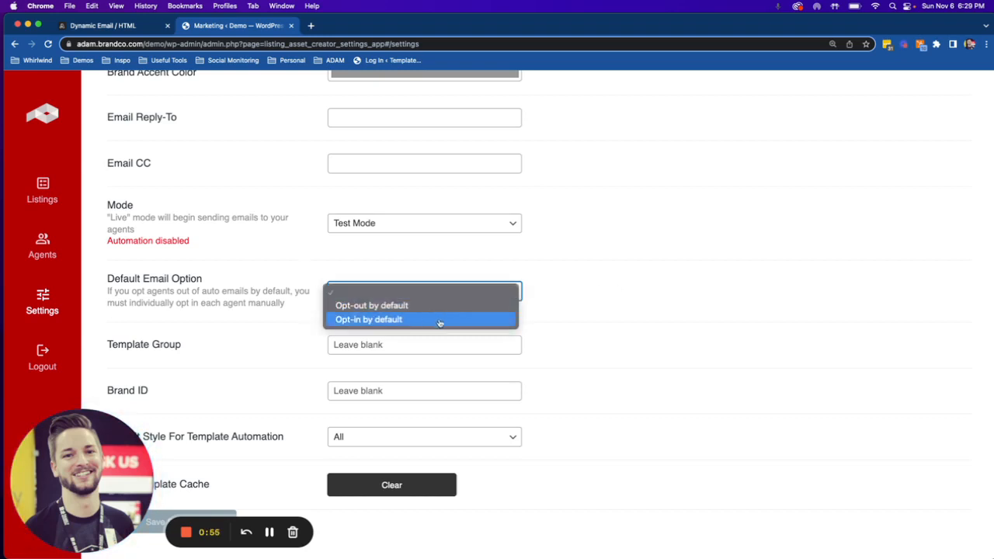
left_click(619, 308)
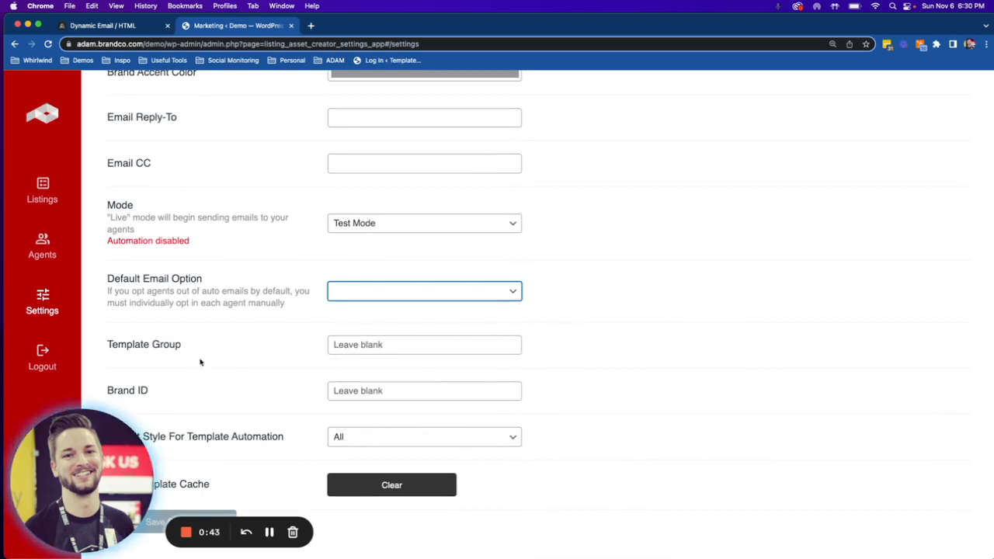
left_click(443, 436)
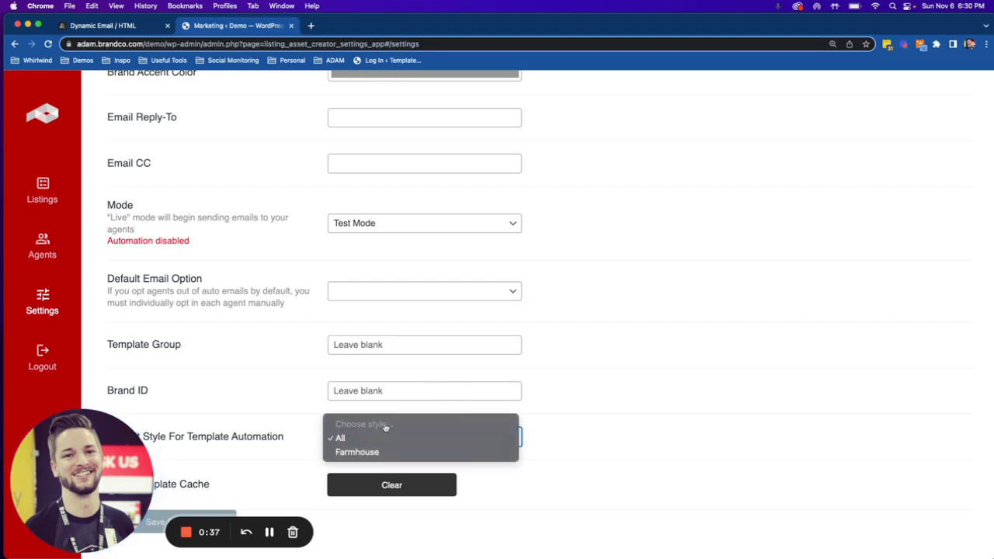
left_click(570, 417)
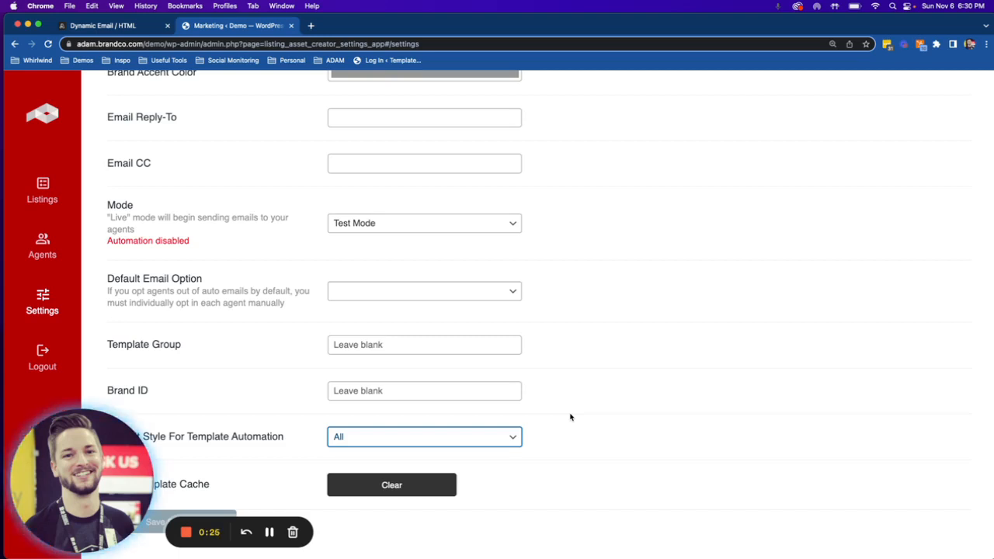
left_click(505, 437)
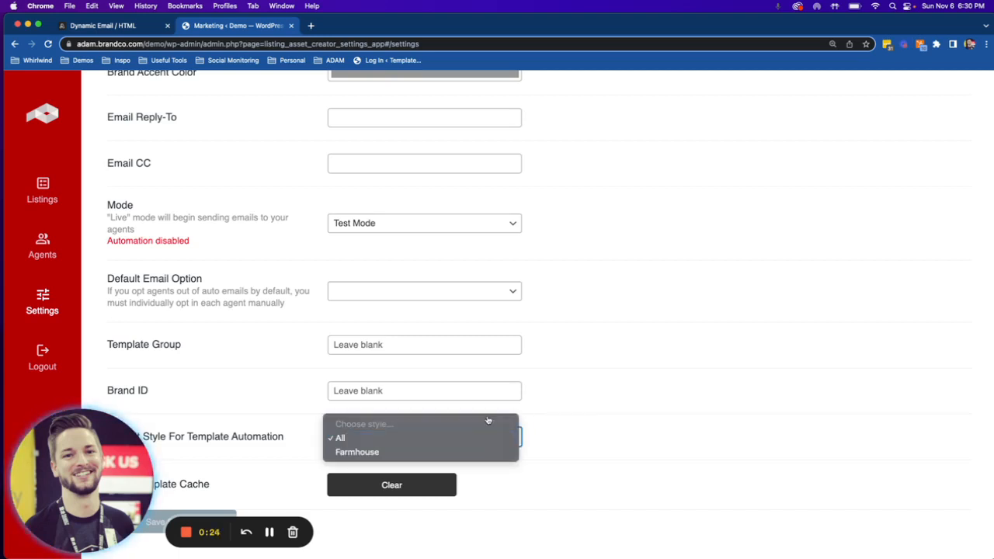
left_click(621, 444)
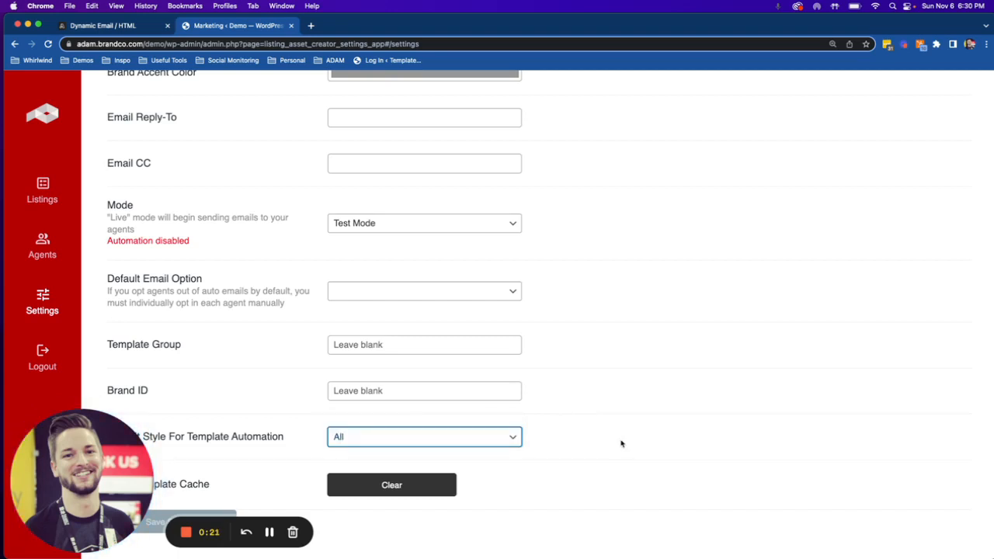